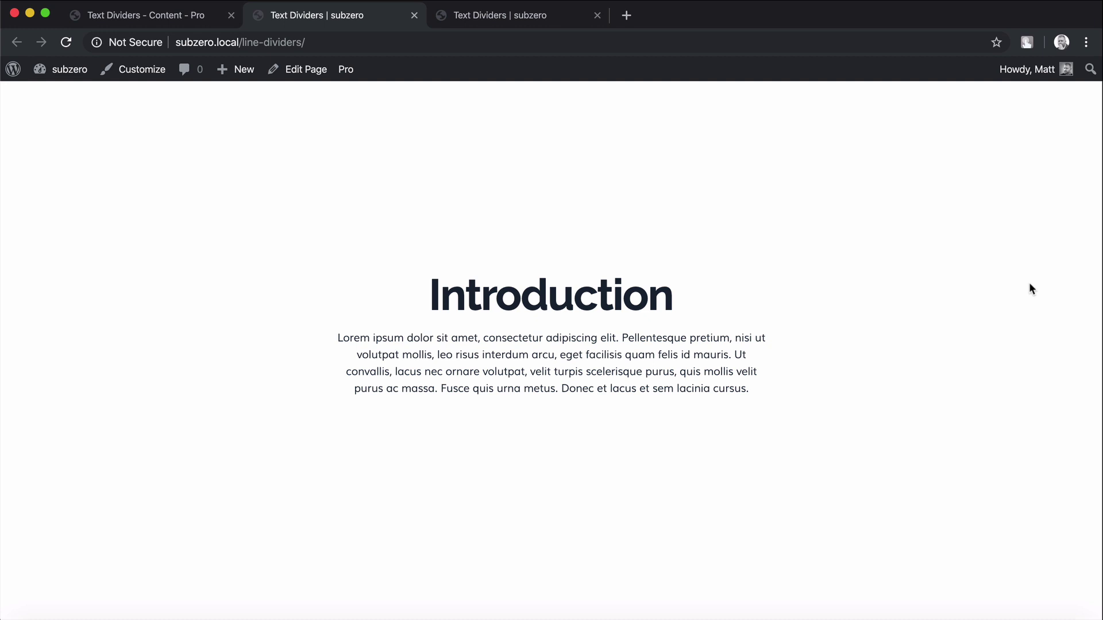
Reload the published line-dividers page and examine the divider styles under each Introduction heading, from plain text to the moustache
{"action": "key", "text": "super+r"}
{"action": "scroll", "coordinate": [1029, 288], "scroll_direction": "down", "scroll_amount": 6}
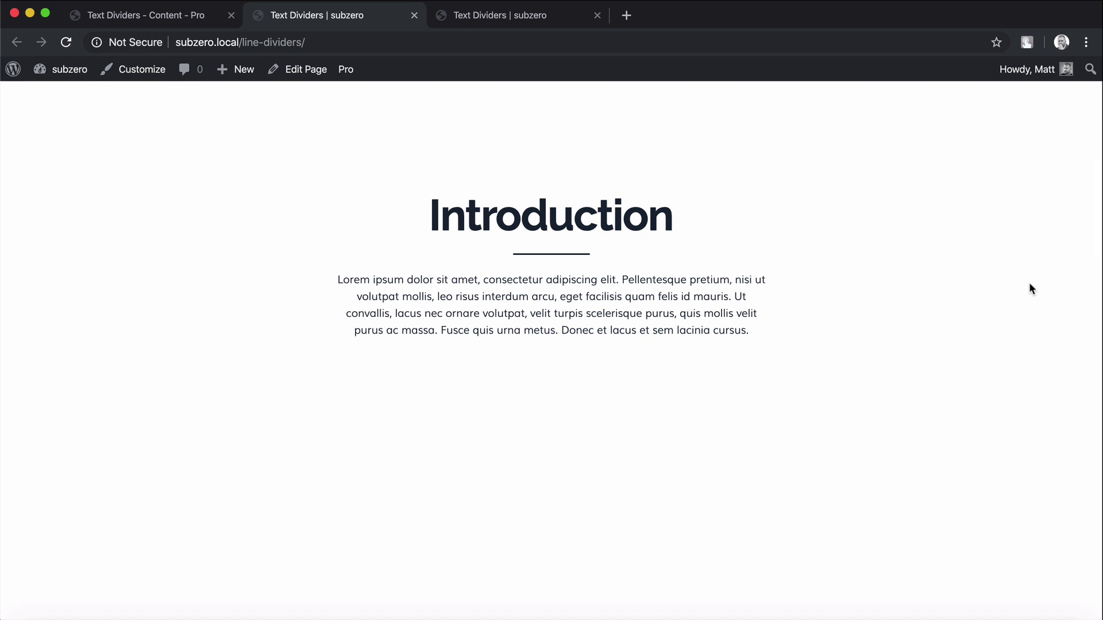
{"action": "scroll", "coordinate": [1030, 289], "scroll_direction": "down", "scroll_amount": 10}
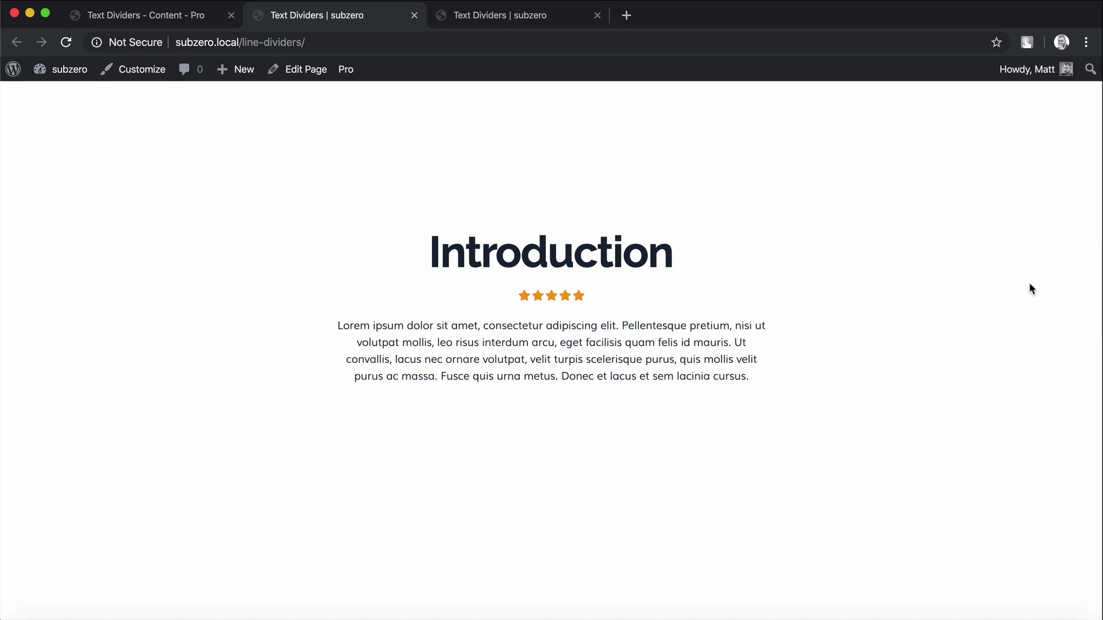
{"action": "scroll", "coordinate": [1029, 289], "scroll_direction": "down", "scroll_amount": 10}
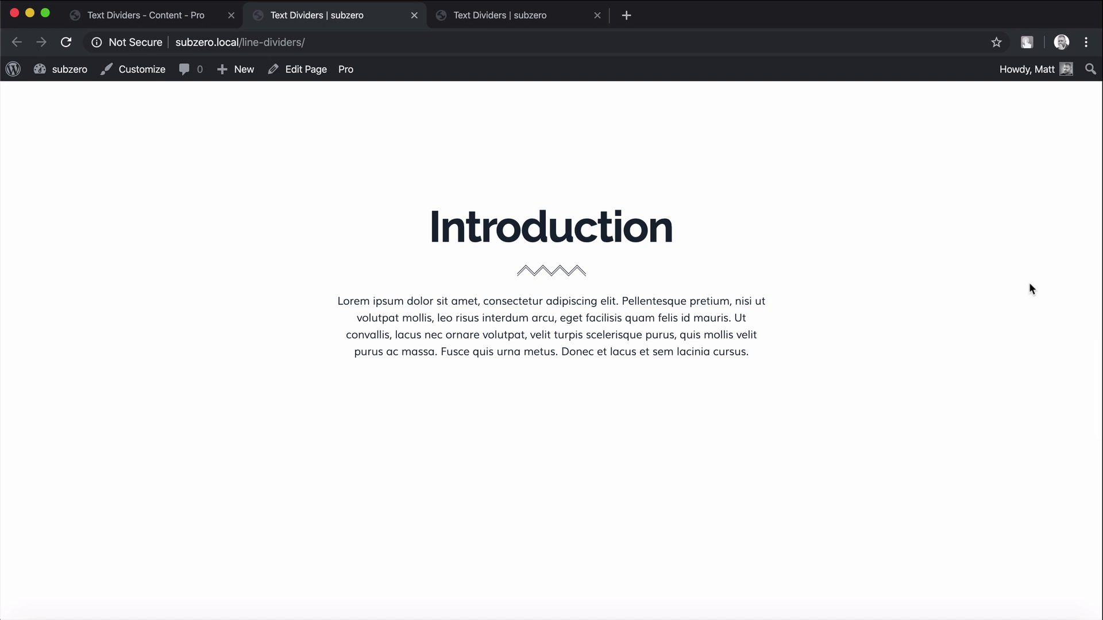
{"action": "scroll", "coordinate": [1030, 284], "scroll_direction": "down", "scroll_amount": 10}
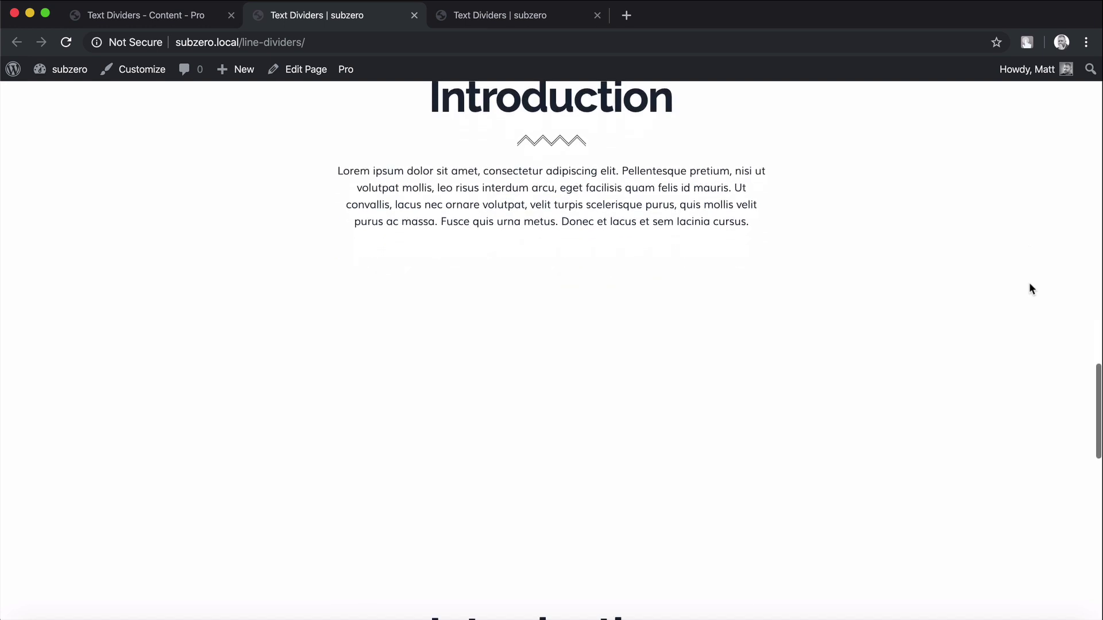
{"action": "scroll", "coordinate": [1032, 289], "scroll_direction": "down", "scroll_amount": 3}
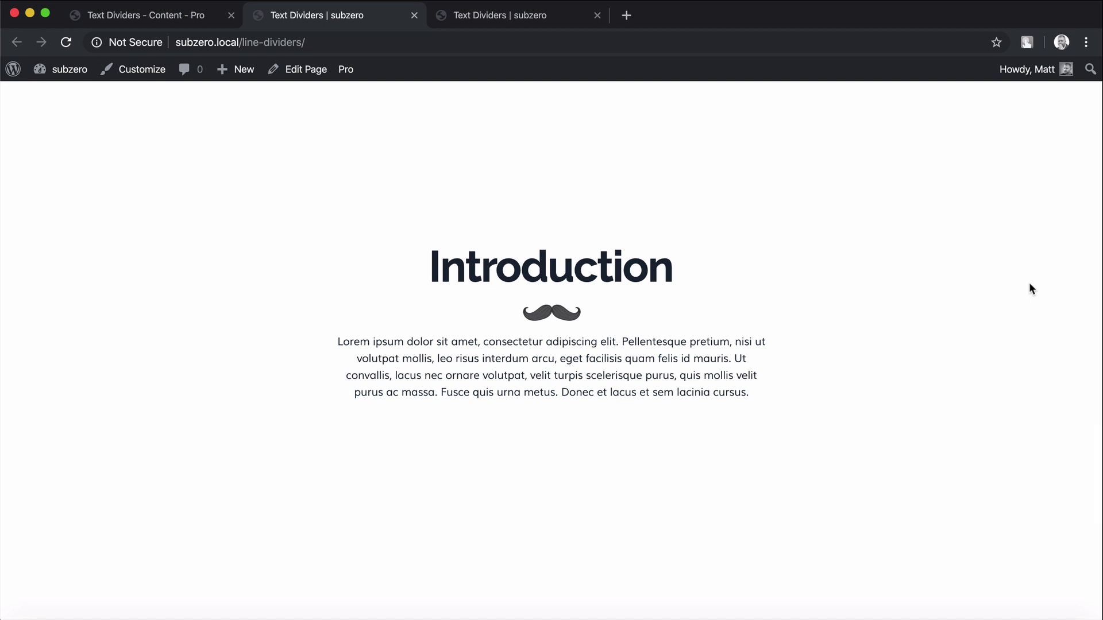
In the content builder, insert a Line element under the headline of the "It's a Line, People" section and set its width to 100 px
{"action": "key", "text": "ctrl+shift+Tab"}
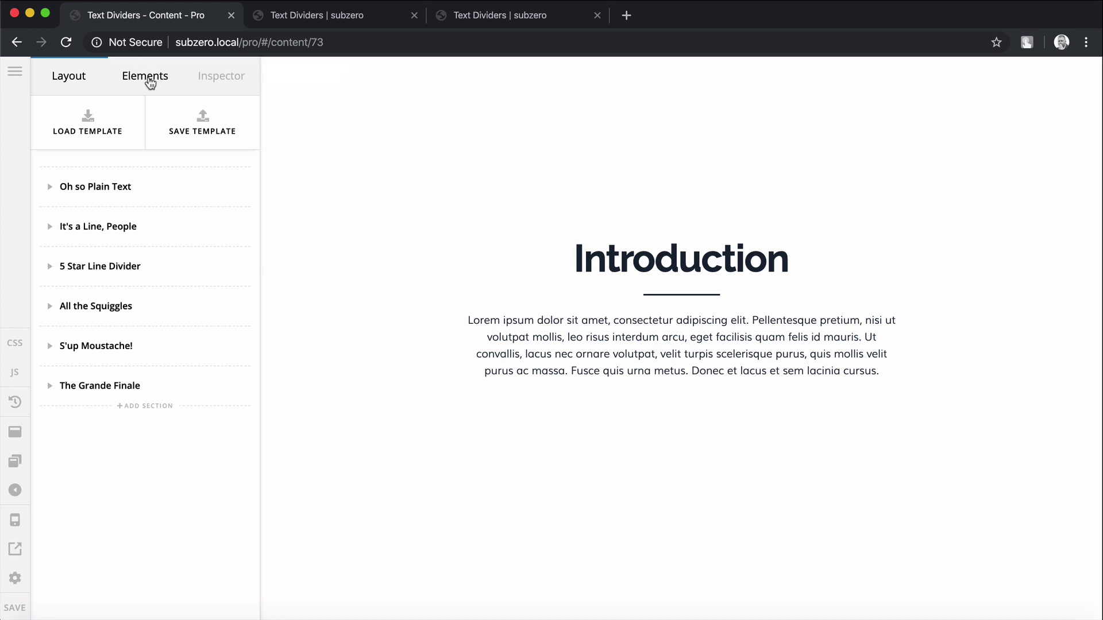
{"action": "left_click", "coordinate": [149, 84]}
{"action": "type", "text": "line"}
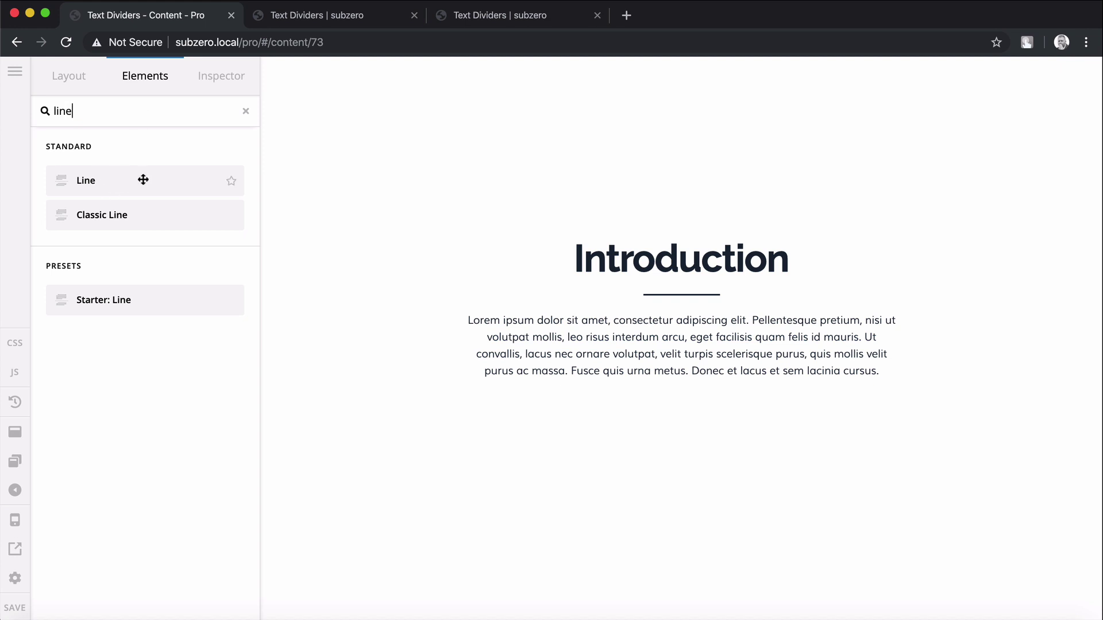
{"action": "mouse_move", "coordinate": [128, 180]}
{"action": "left_mouse_down"}
{"action": "mouse_move", "coordinate": [421, 222]}
{"action": "mouse_move", "coordinate": [596, 312]}
{"action": "mouse_move", "coordinate": [679, 327]}
{"action": "left_mouse_up"}
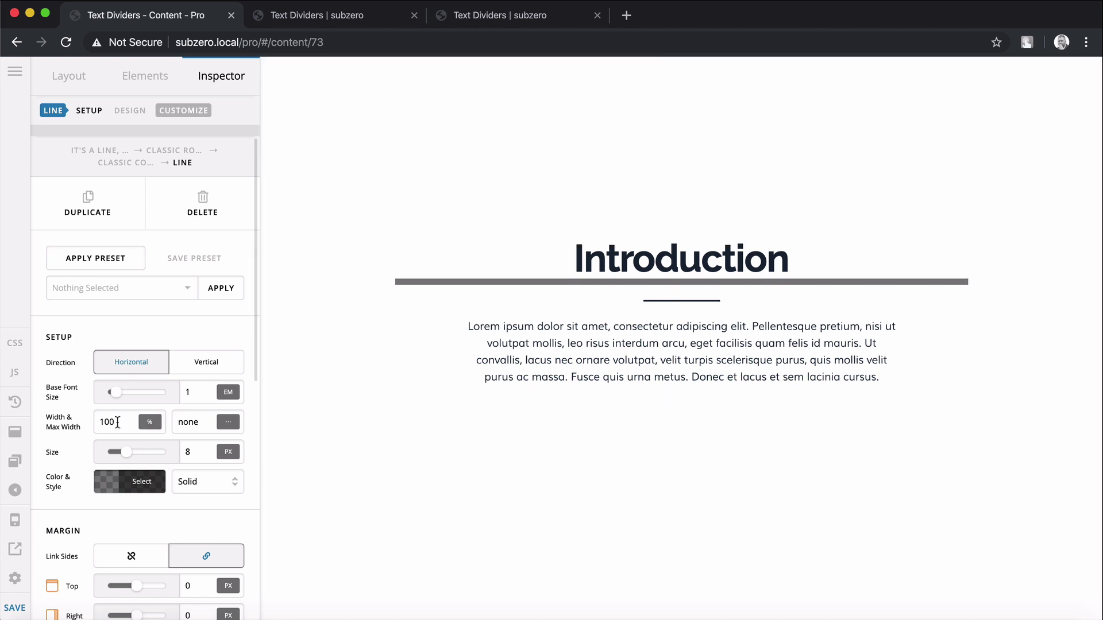
{"action": "left_click", "coordinate": [151, 424]}
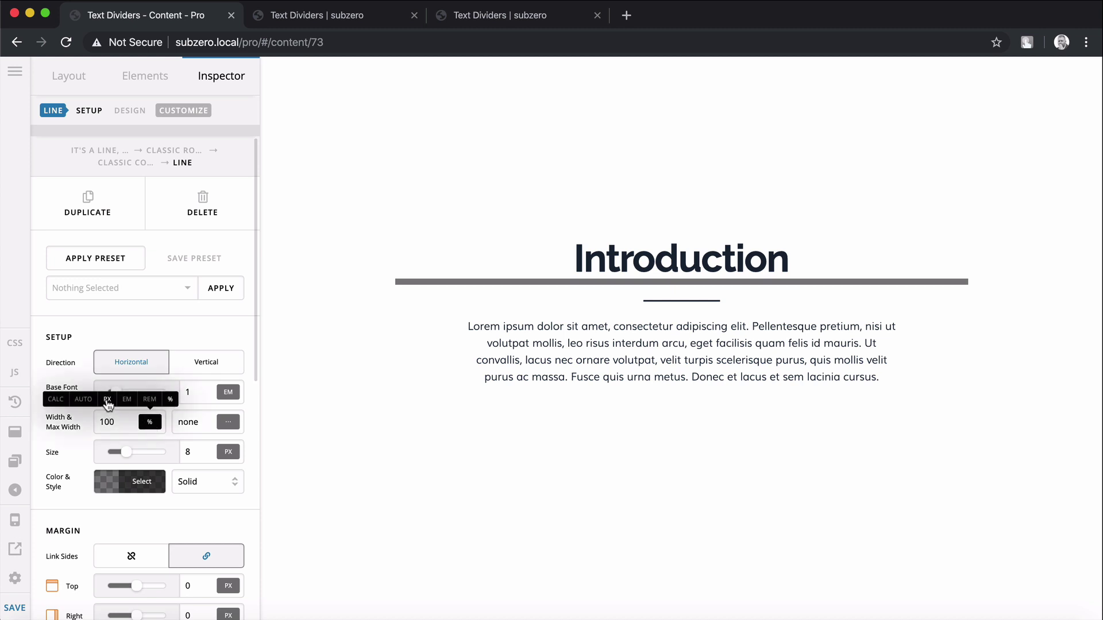
{"action": "left_click", "coordinate": [105, 398]}
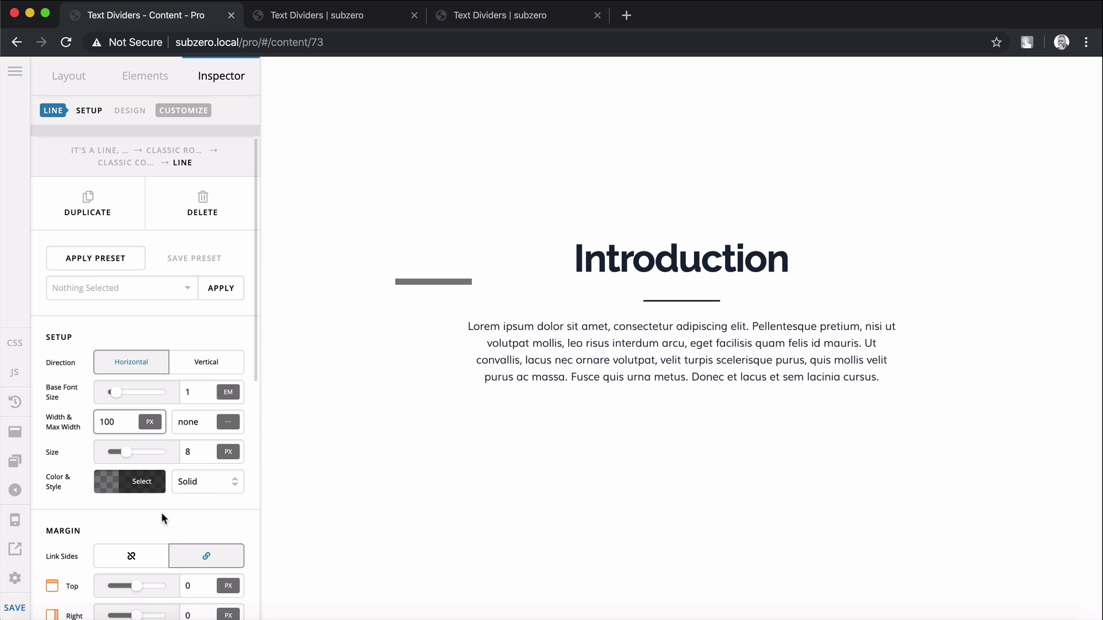
Unlink the new line's margins and set its right and left margins to auto
{"action": "scroll", "coordinate": [161, 519], "scroll_direction": "down", "scroll_amount": 5}
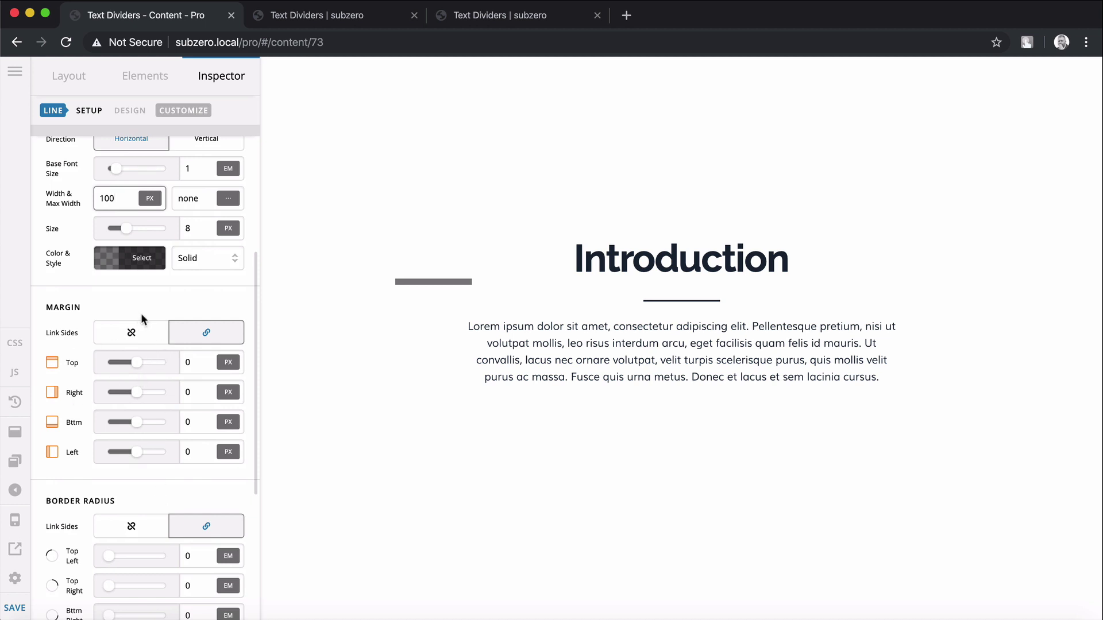
{"action": "left_click", "coordinate": [131, 332]}
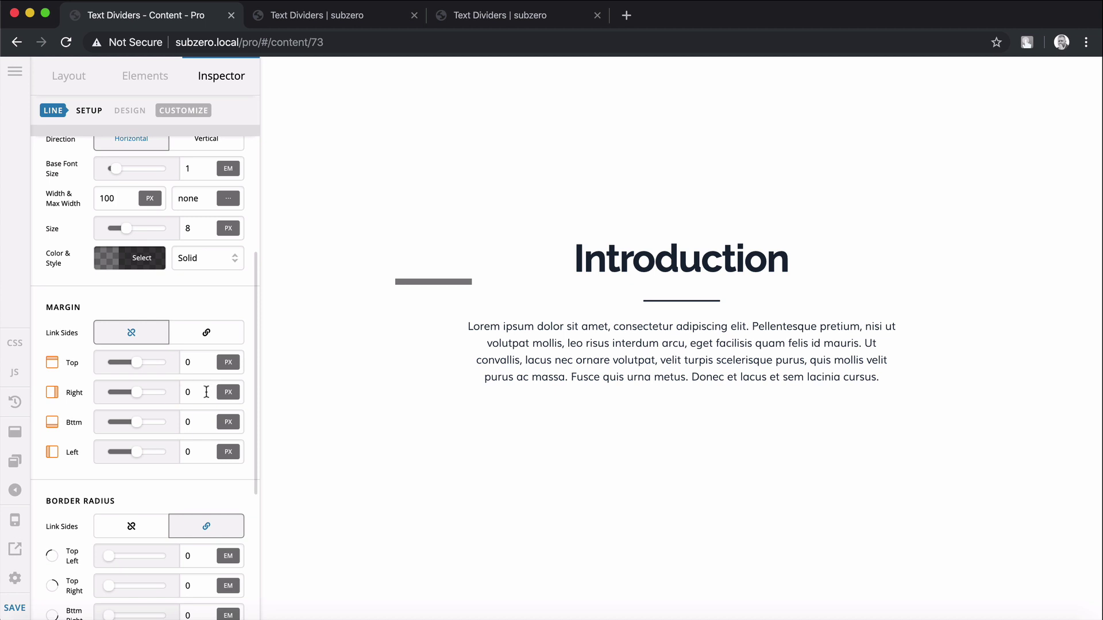
{"action": "left_click", "coordinate": [205, 393]}
{"action": "key", "text": "BackSpace"}
{"action": "type", "text": "auto"}
{"action": "key", "text": "Return"}
{"action": "key", "text": "Tab"}
{"action": "key", "text": "Tab"}
{"action": "type", "text": "auo"}
{"action": "key", "text": "BackSpace"}
{"action": "key", "text": "BackSpace"}
{"action": "type", "text": "uto"}
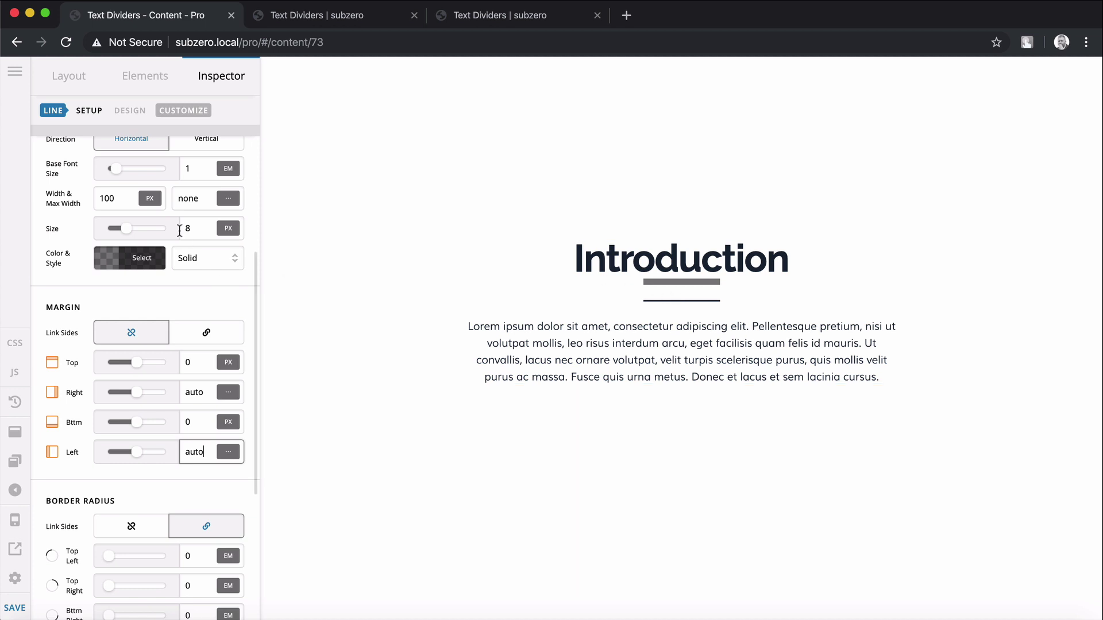
Delete the newly added line from the "It's a Line, People" section
{"action": "scroll", "coordinate": [226, 270], "scroll_direction": "up", "scroll_amount": 4}
{"action": "left_click", "coordinate": [202, 212]}
{"action": "left_click", "coordinate": [204, 214]}
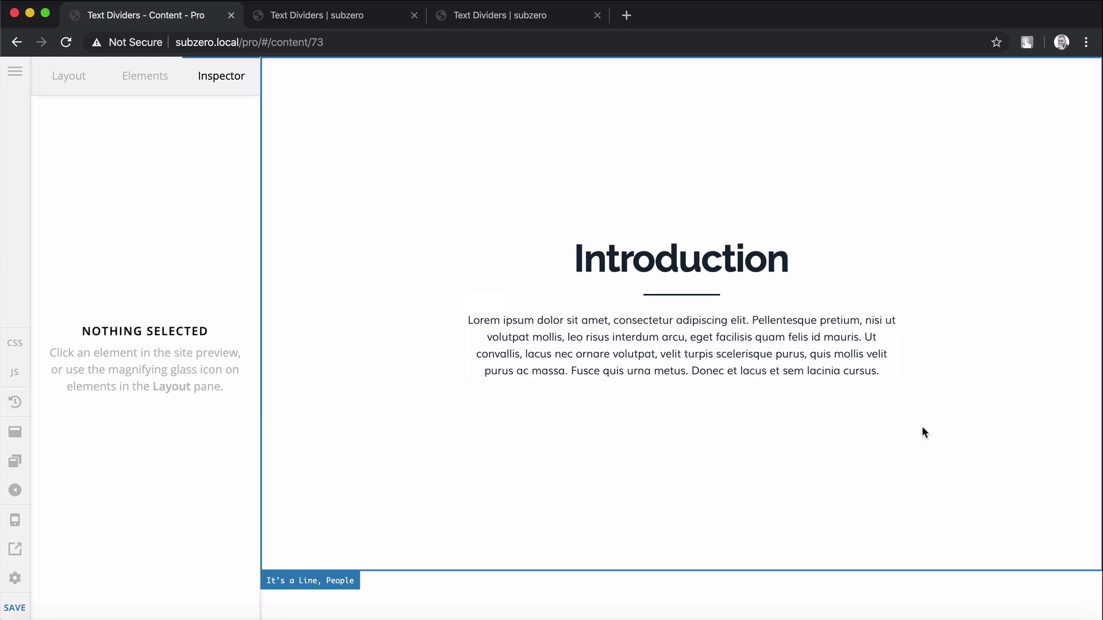
Search the elements for "rating" and bring up the Rating settings for the star divider in the 5 Star Line Divider section
{"action": "scroll", "coordinate": [810, 456], "scroll_direction": "down", "scroll_amount": 10}
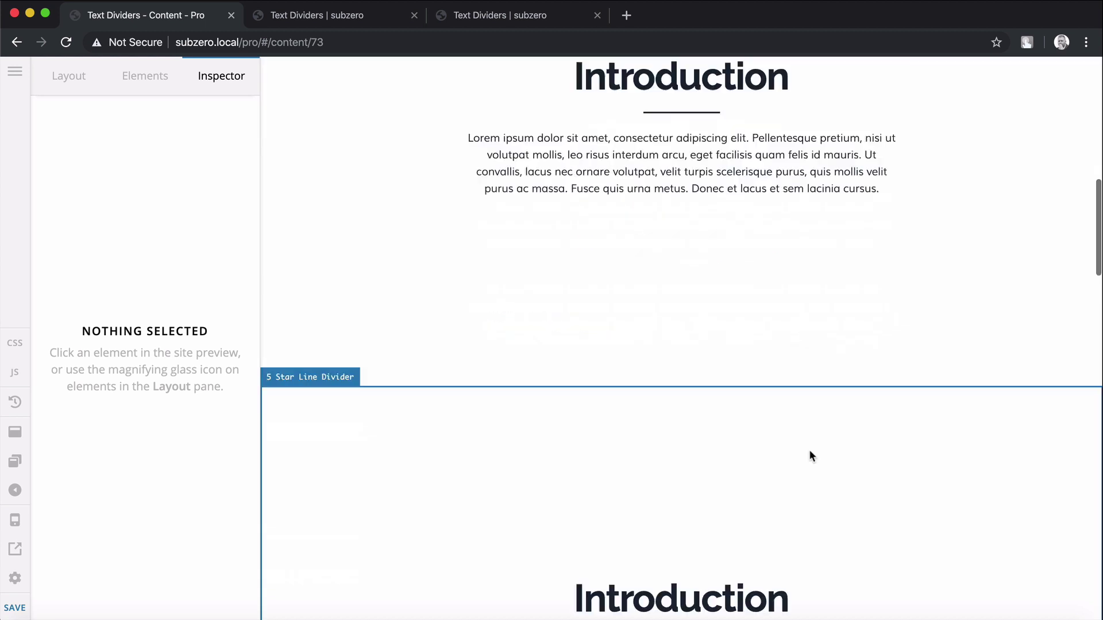
{"action": "scroll", "coordinate": [809, 455], "scroll_direction": "up", "scroll_amount": 2}
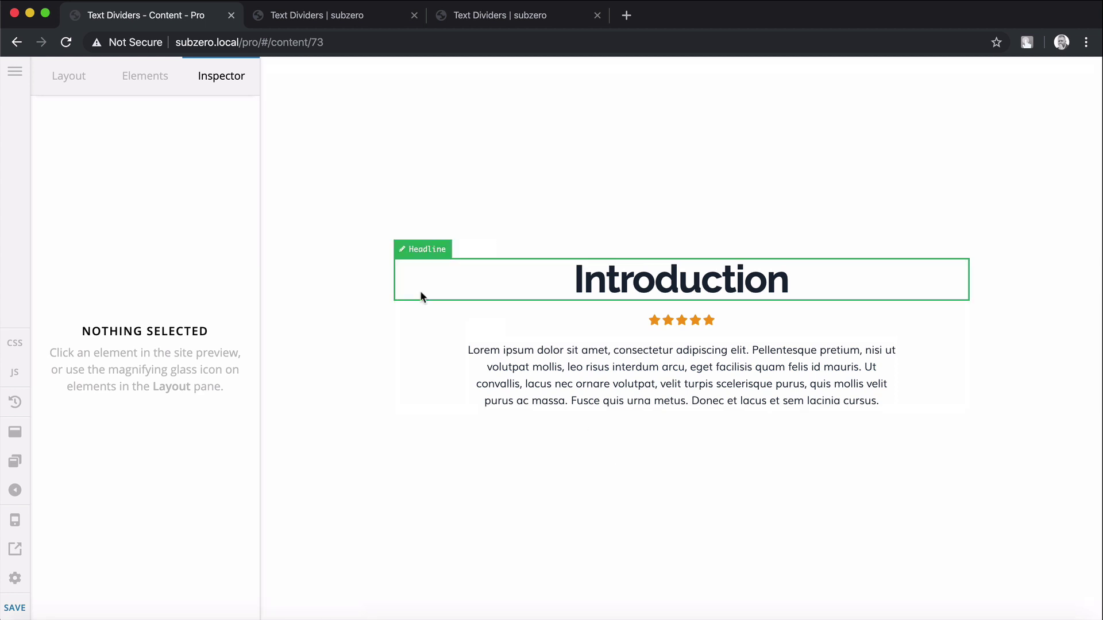
{"action": "left_click", "coordinate": [147, 79]}
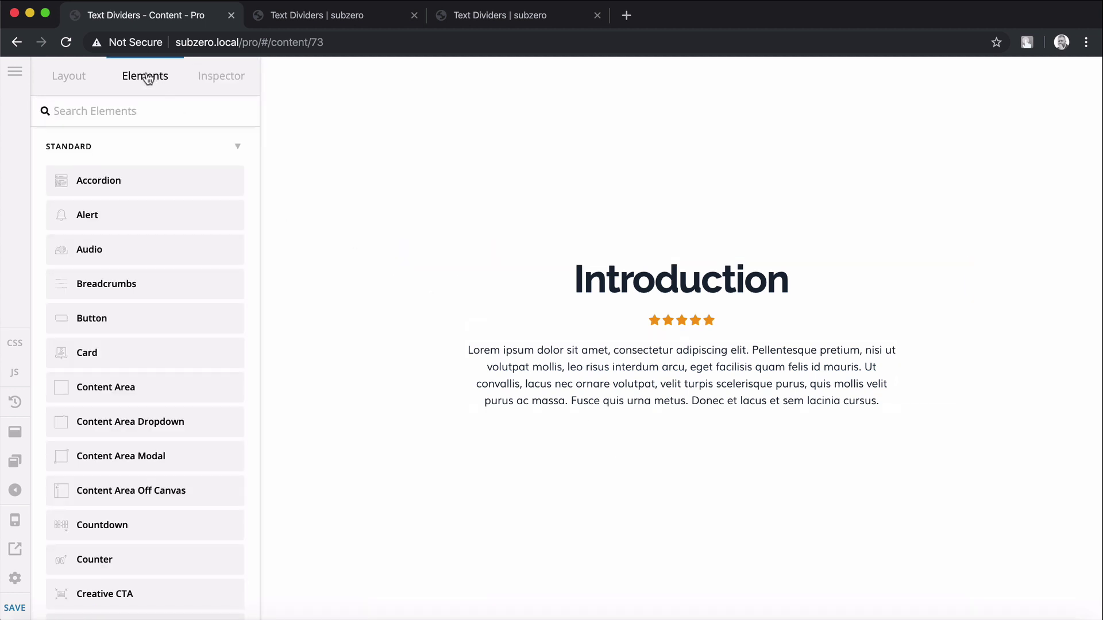
{"action": "type", "text": "rating"}
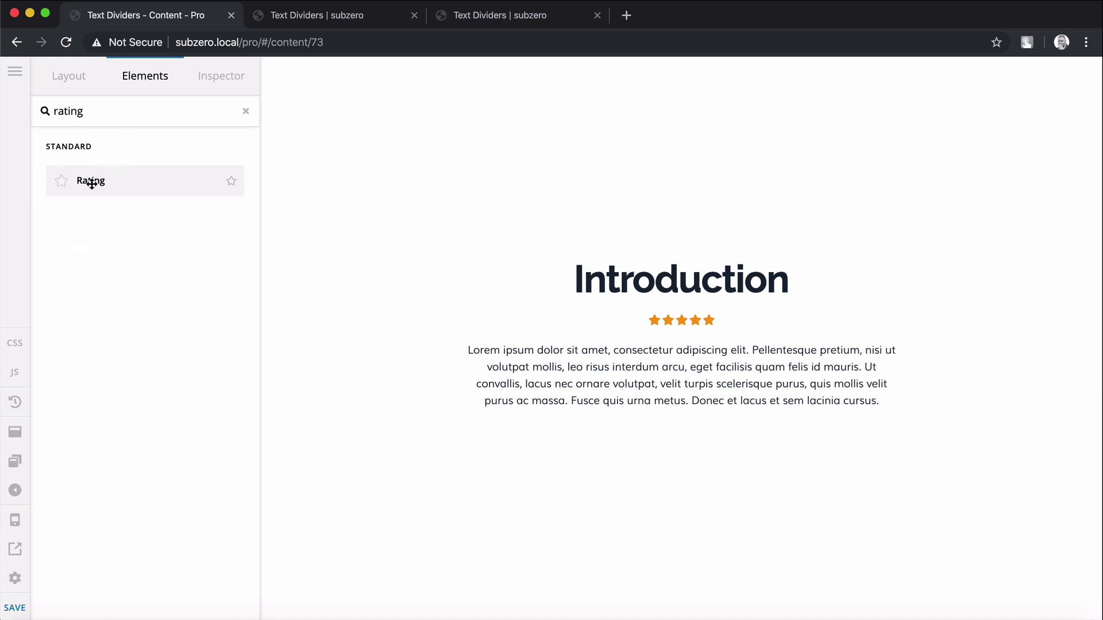
{"action": "left_click_drag", "start_coordinate": [94, 179], "coordinate": [684, 318]}
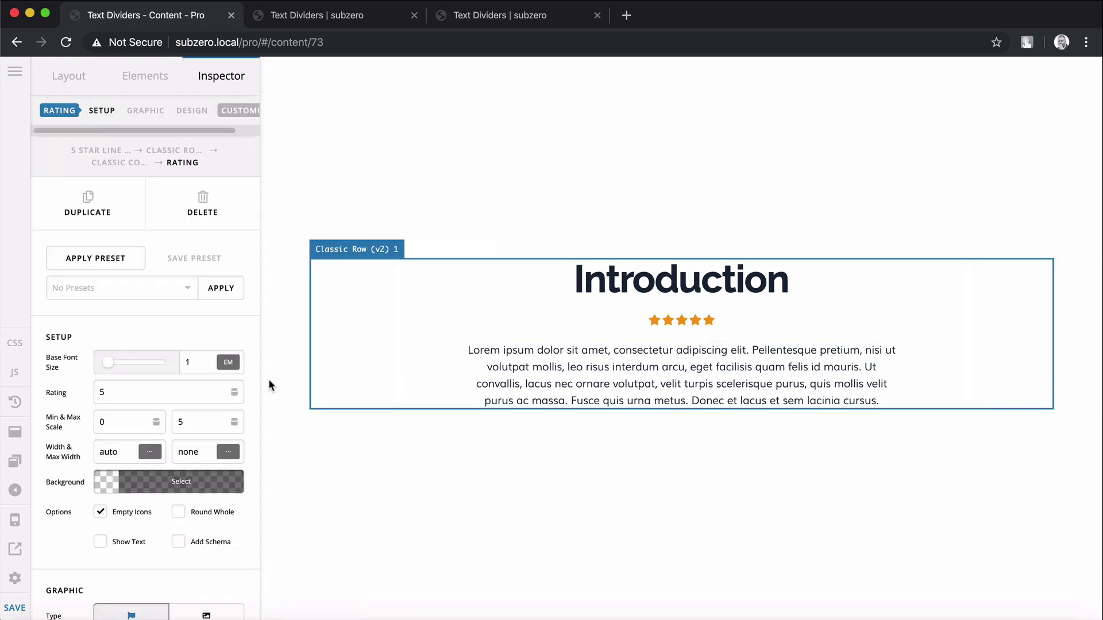
Try a rating of 4 on the star divider and restore it to 5
{"action": "left_click", "coordinate": [113, 392]}
{"action": "key", "text": "BackSpace"}
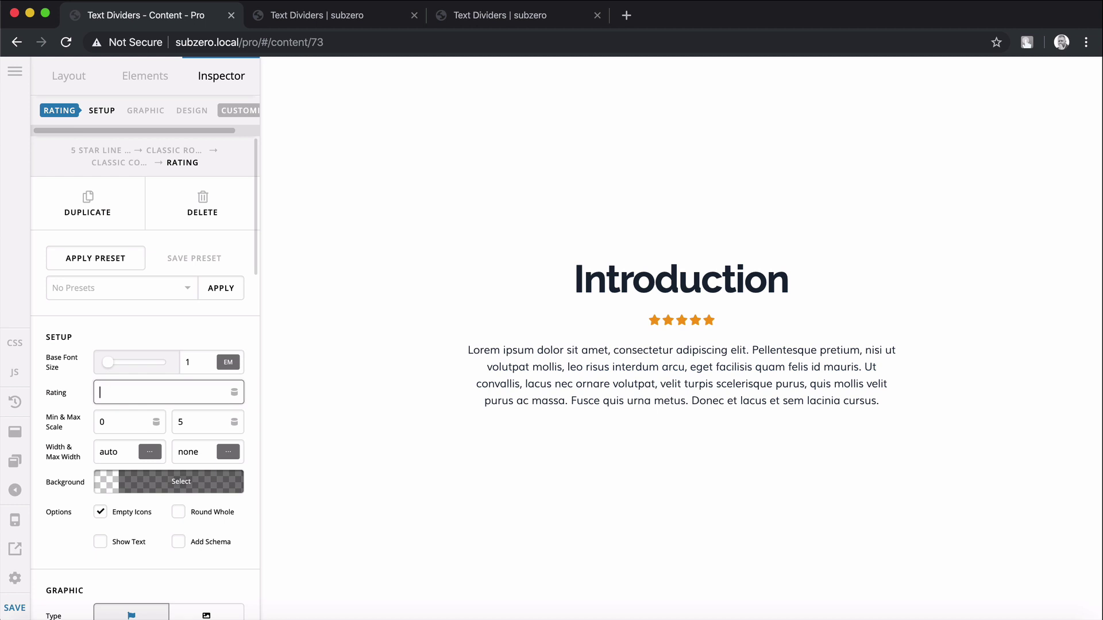
{"action": "type", "text": "4"}
{"action": "key", "text": "BackSpace"}
{"action": "type", "text": "5"}
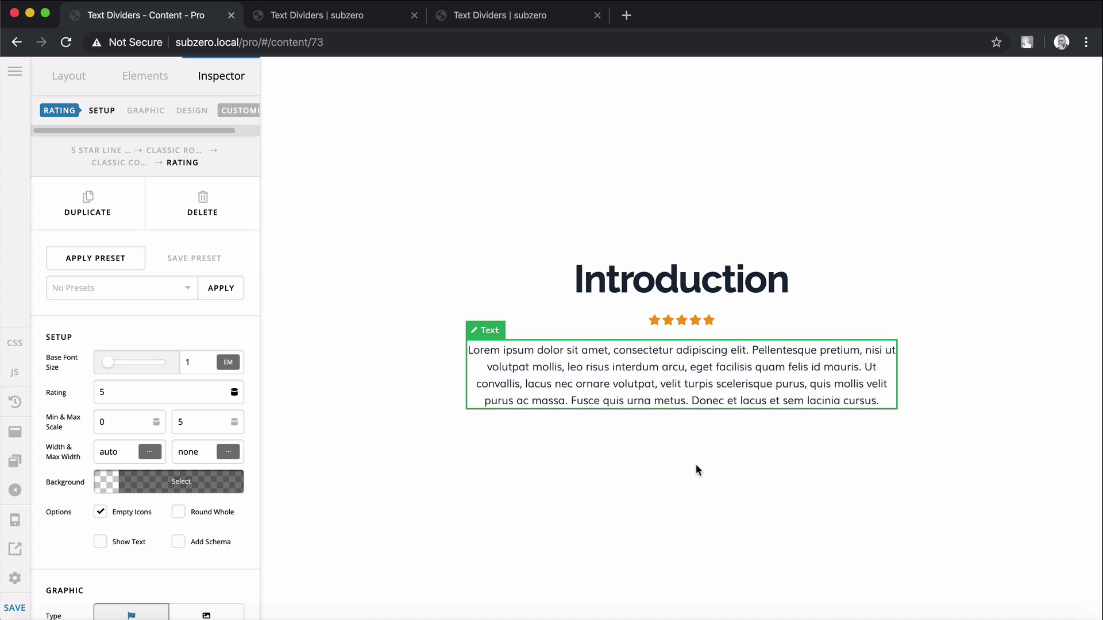
Open the image settings of the divider in the "S'up Moustache!" section and view the large moustache on the other published page
{"action": "scroll", "coordinate": [675, 475], "scroll_direction": "down", "scroll_amount": 10}
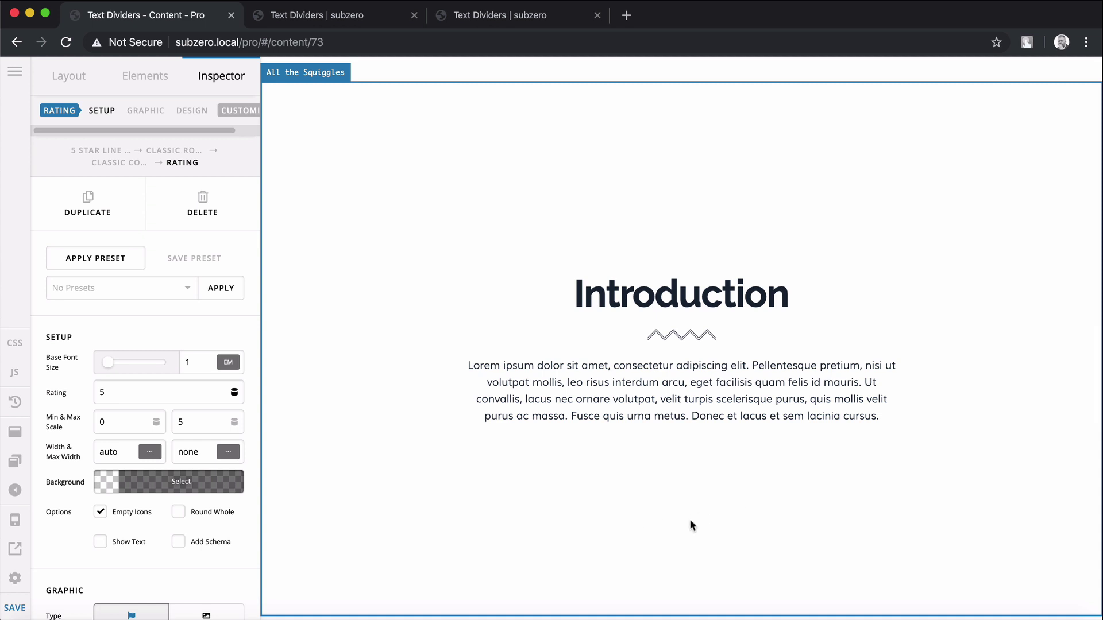
{"action": "scroll", "coordinate": [691, 524], "scroll_direction": "down", "scroll_amount": 10}
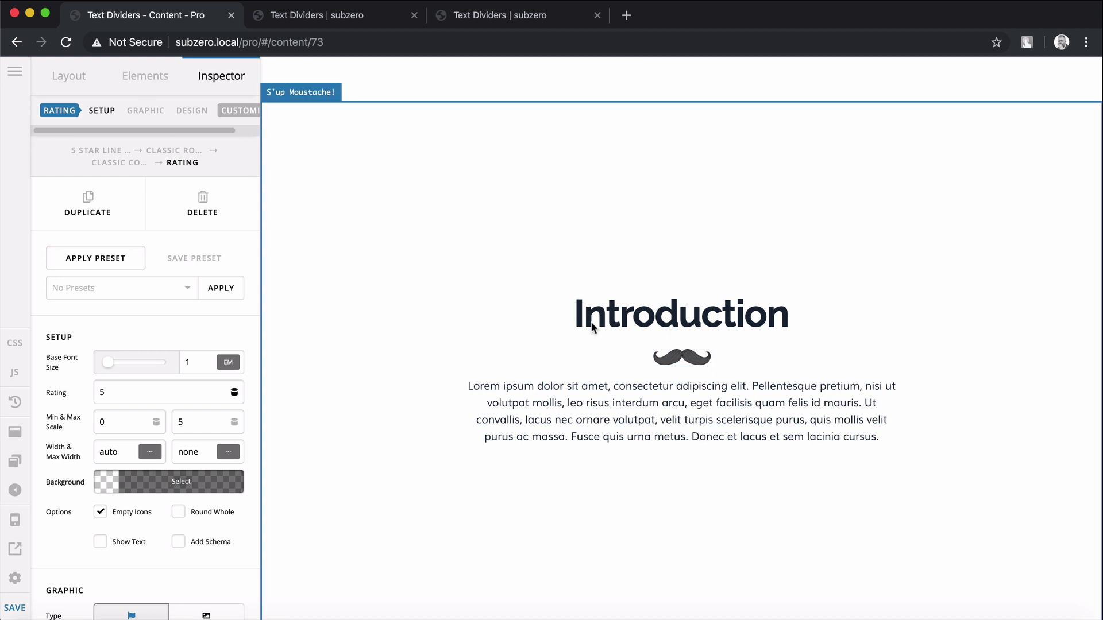
{"action": "left_click", "coordinate": [692, 359]}
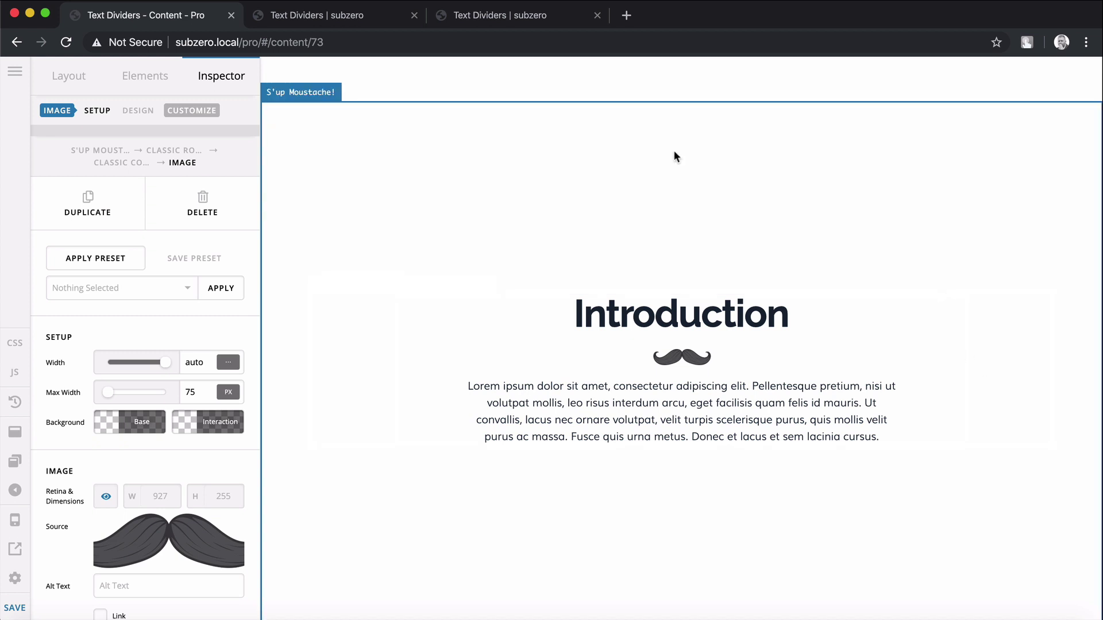
{"action": "key", "text": "super+3"}
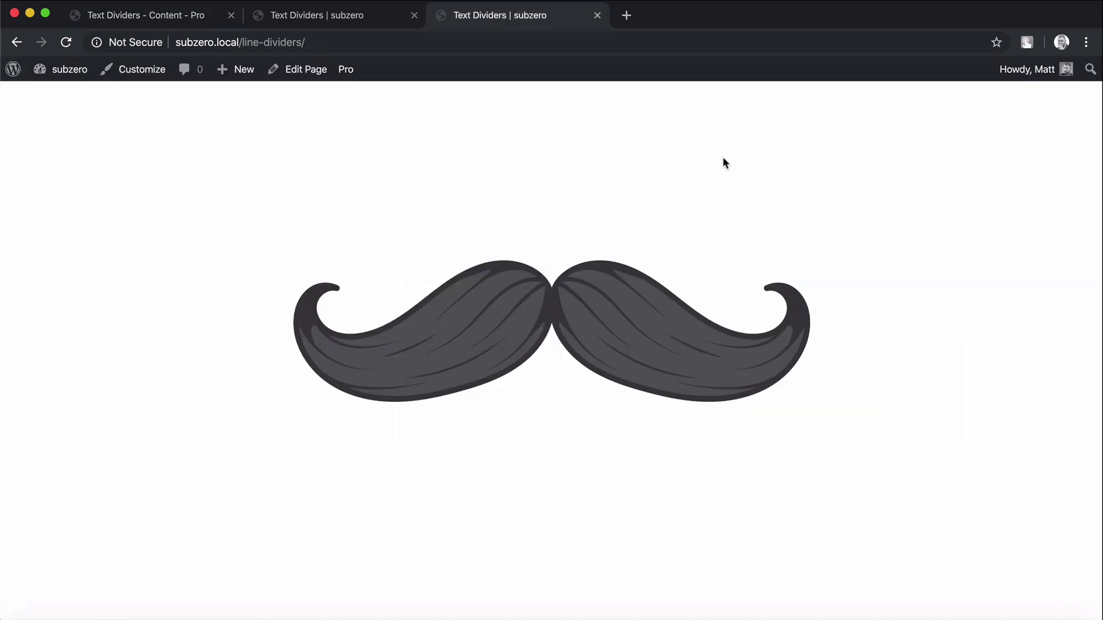